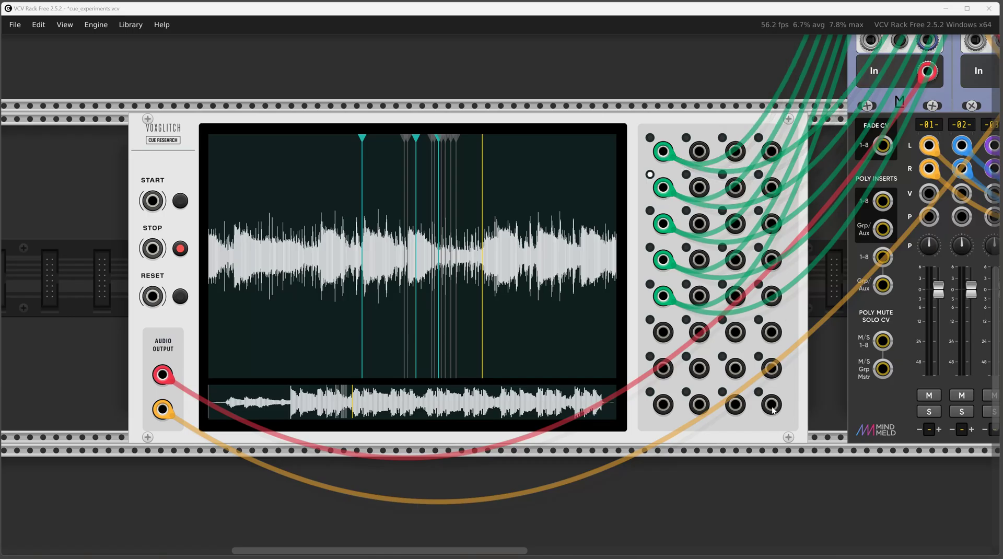
# Step through Cue Research cue-marker rows 1, 2 and 3, ending back on row 1.
pyautogui.click(650, 138)
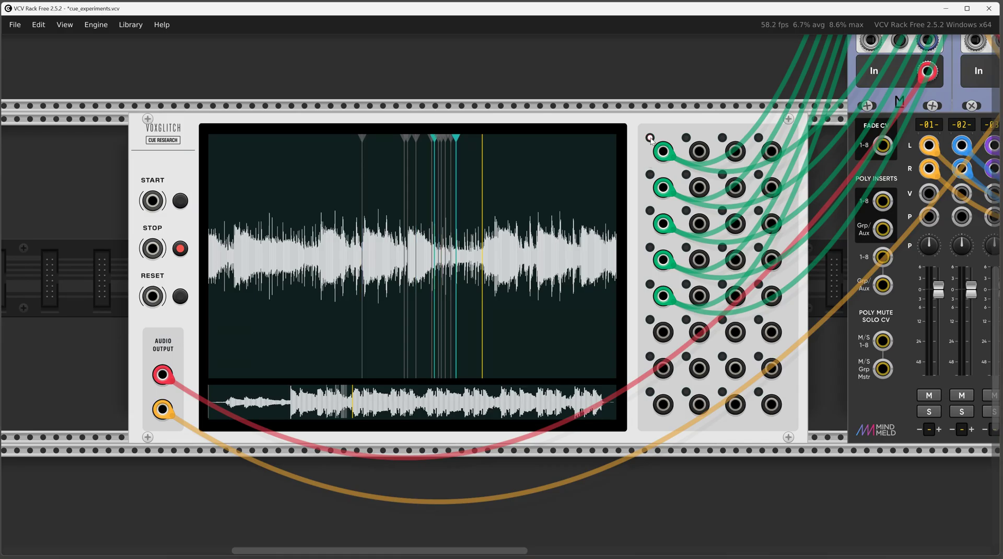
pyautogui.click(650, 175)
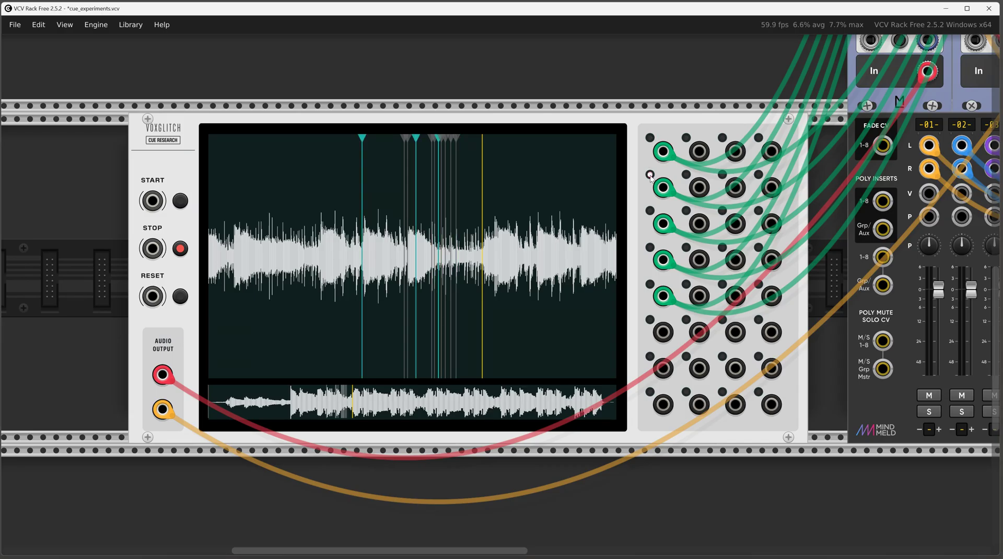
pyautogui.click(650, 210)
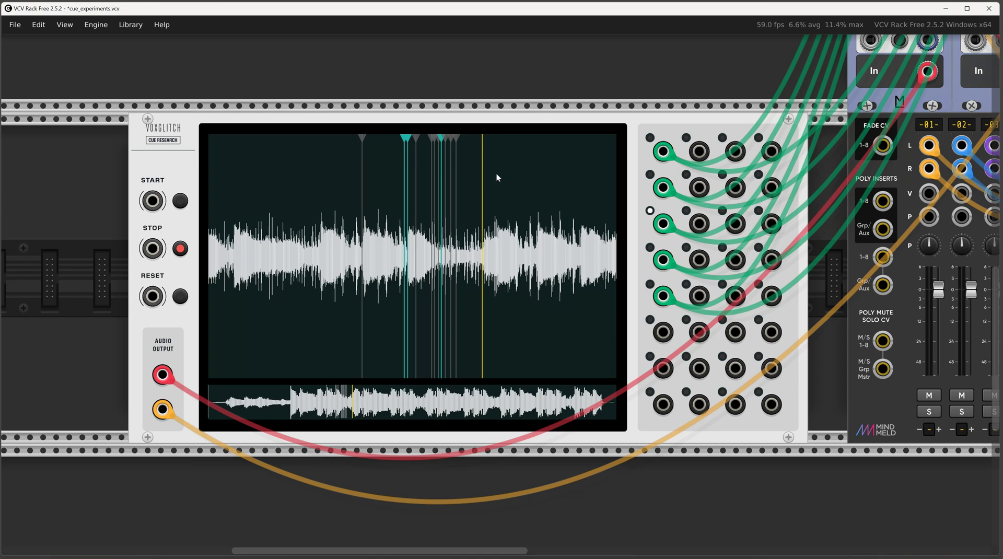
pyautogui.click(650, 138)
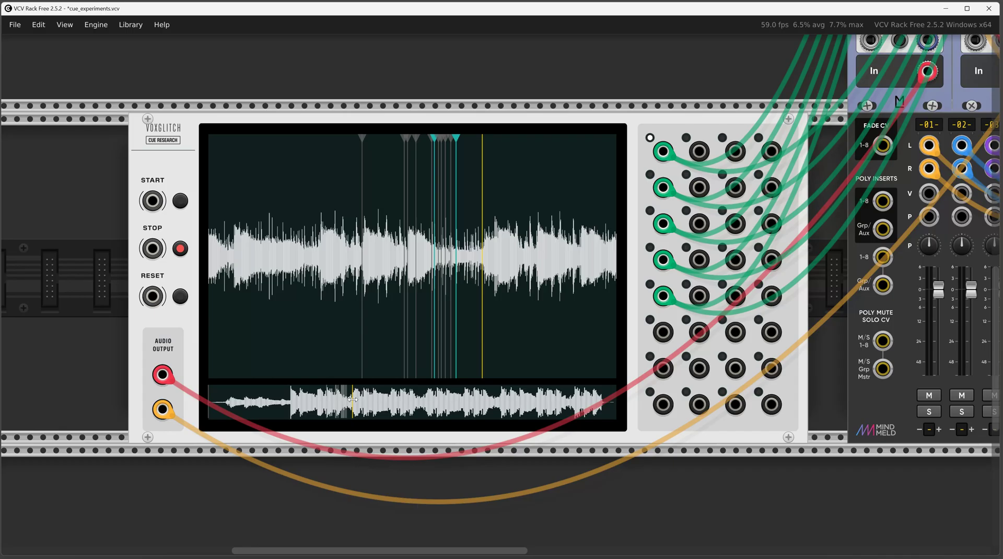
# Move the Cue Research playhead earlier in the sample and zoom into the waveform.
pyautogui.moveTo(353, 400); pyautogui.dragTo(314, 401)
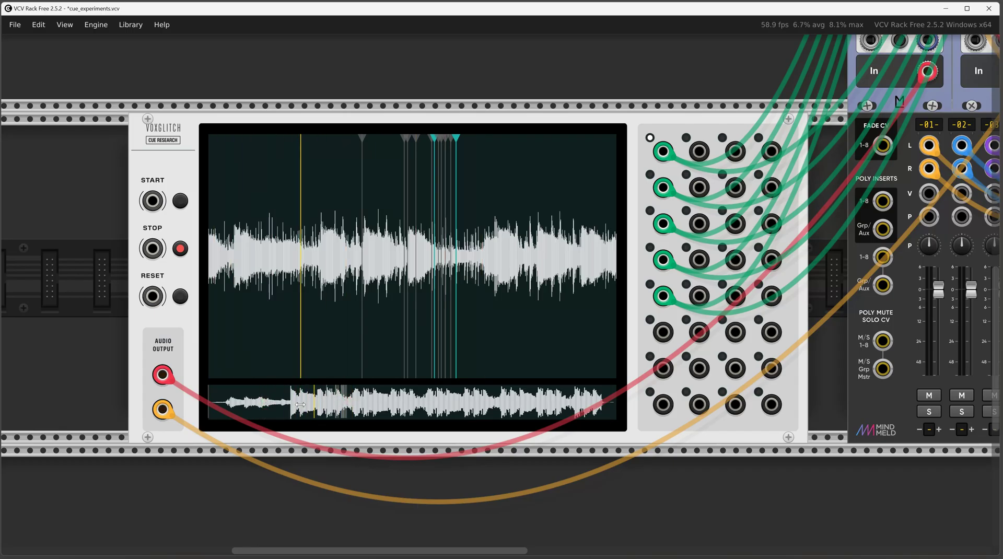
pyautogui.moveTo(300, 233); pyautogui.dragTo(308, 243)
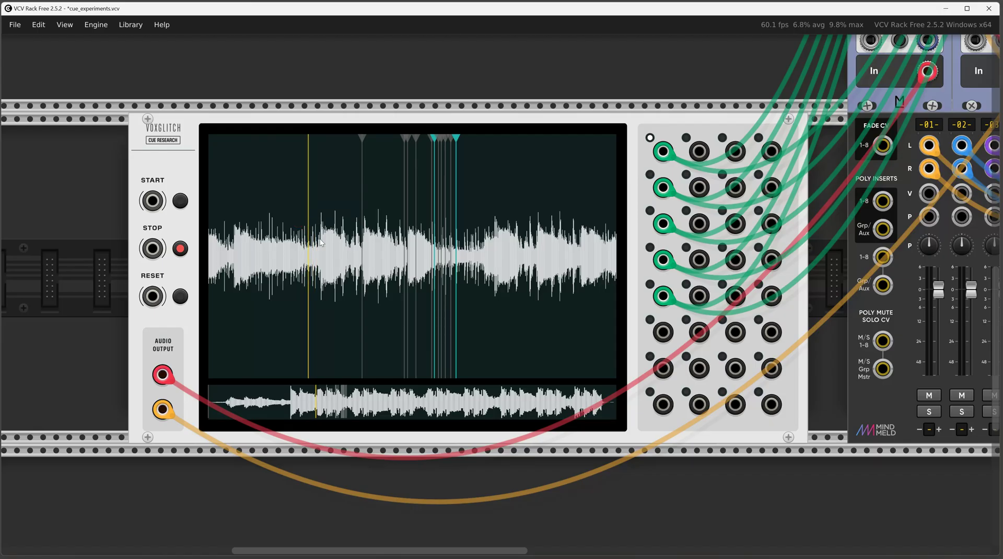
pyautogui.scroll(1, 326, 257)
pyautogui.scroll(4, 325, 257)
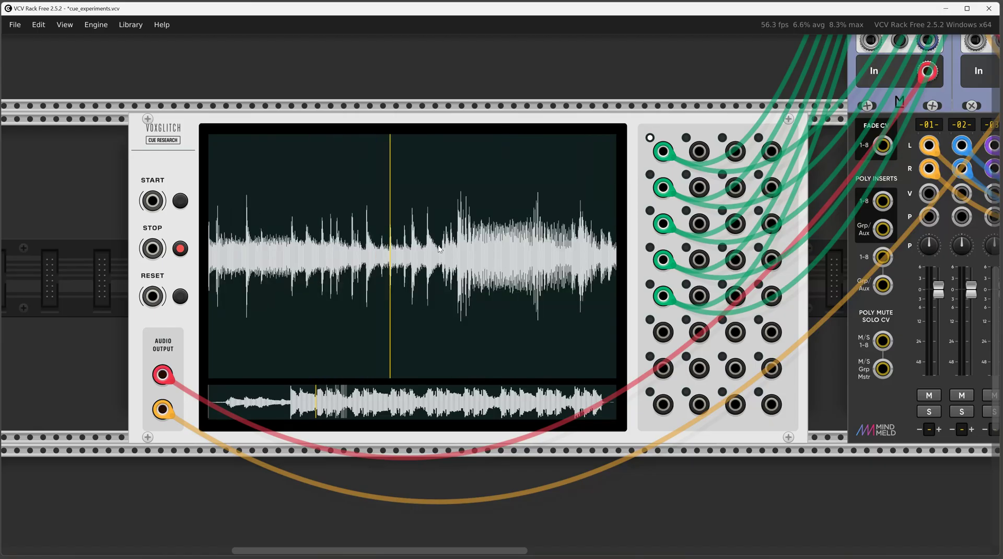
pyautogui.scroll(4, 454, 259)
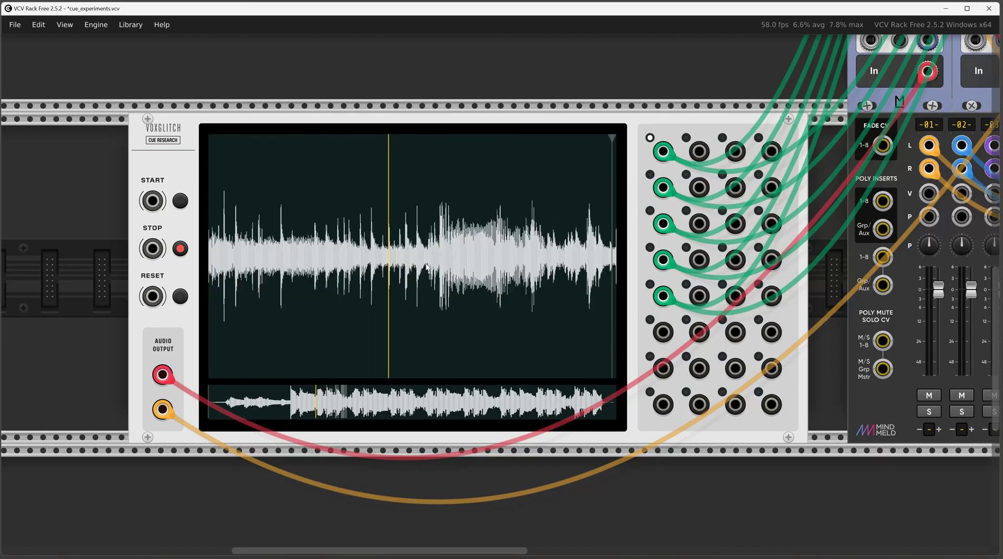
pyautogui.scroll(4, 428, 259)
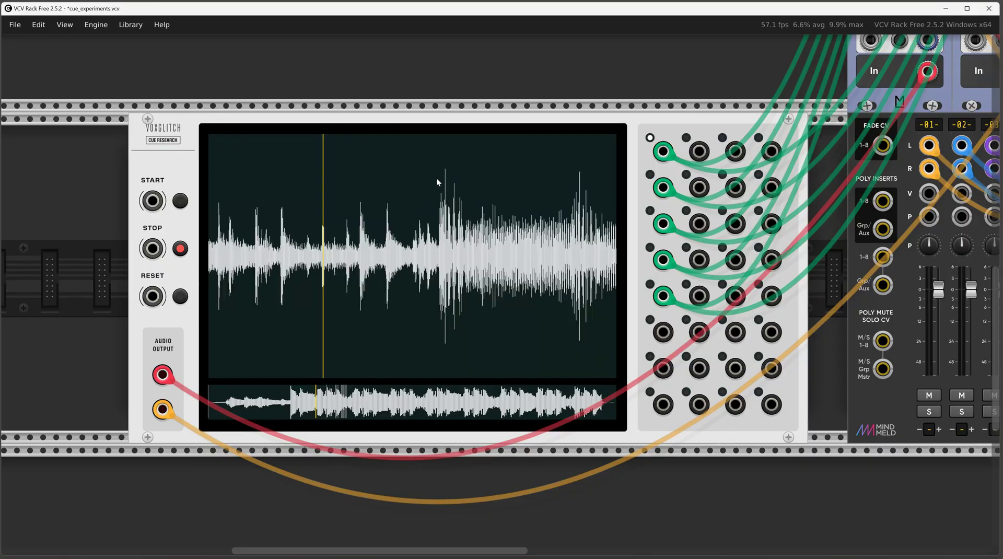
pyautogui.scroll(3, 442, 341)
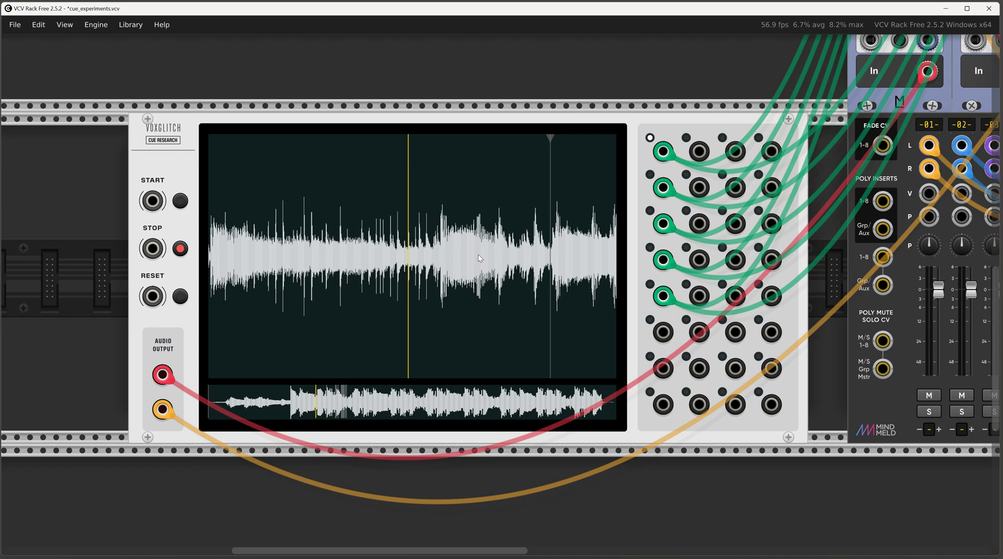
# Pan the waveform toward earlier audio and zoom back out.
pyautogui.moveTo(478, 254); pyautogui.dragTo(390, 261)
pyautogui.scroll(-2, 397, 269)
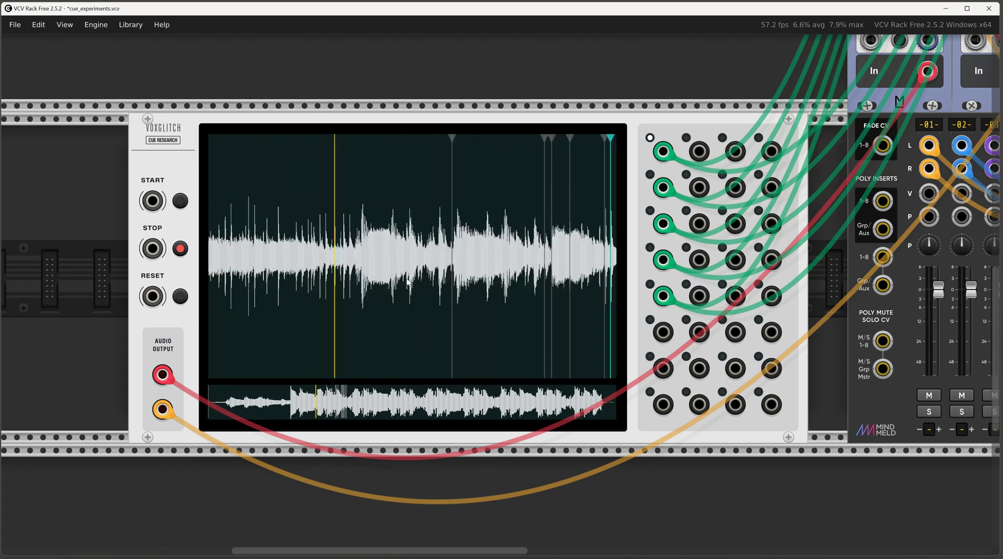
pyautogui.scroll(-3, 408, 282)
pyautogui.scroll(-2, 450, 268)
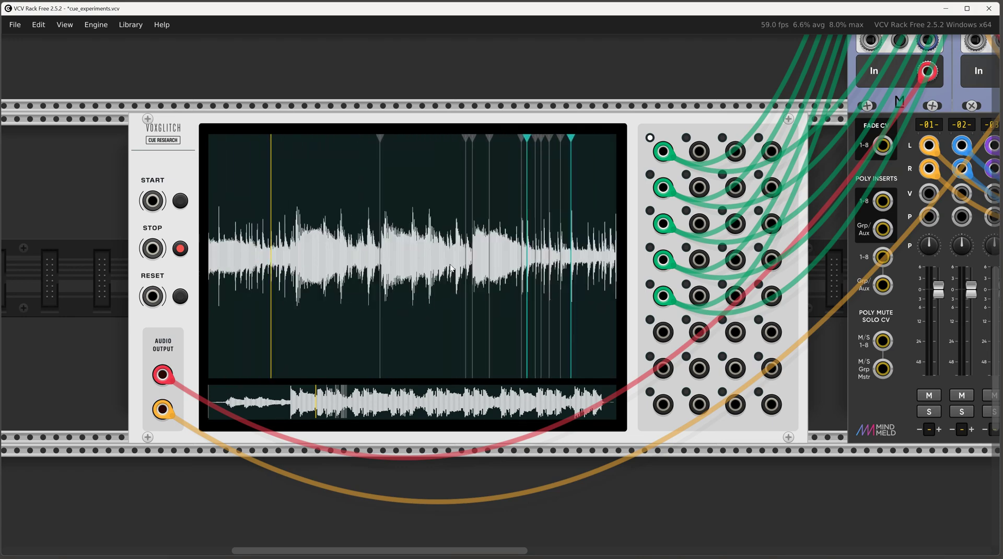
pyautogui.scroll(-2, 451, 268)
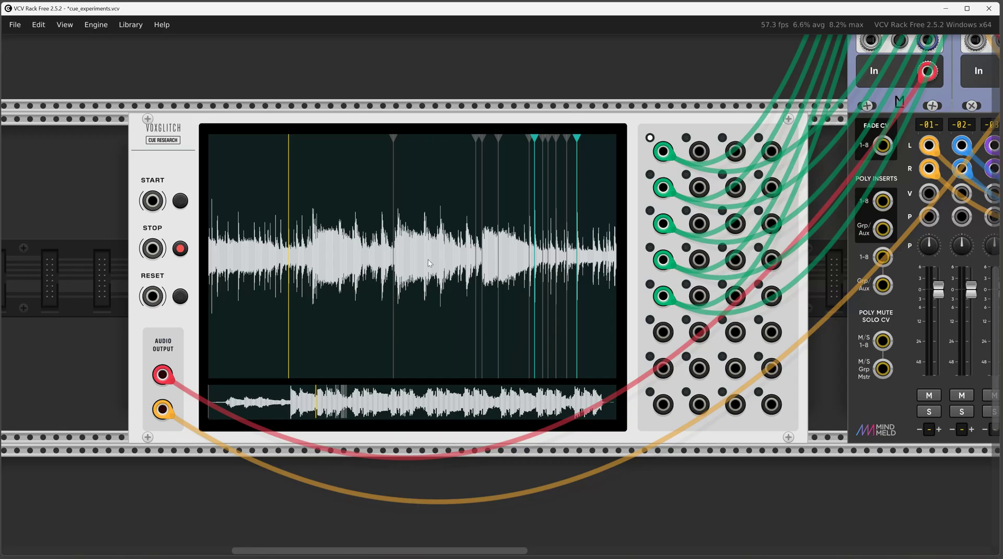
# Unlock the Cue Research markers, add a new cue marker and nudge it slightly later.
pyautogui.rightClick(633, 434)
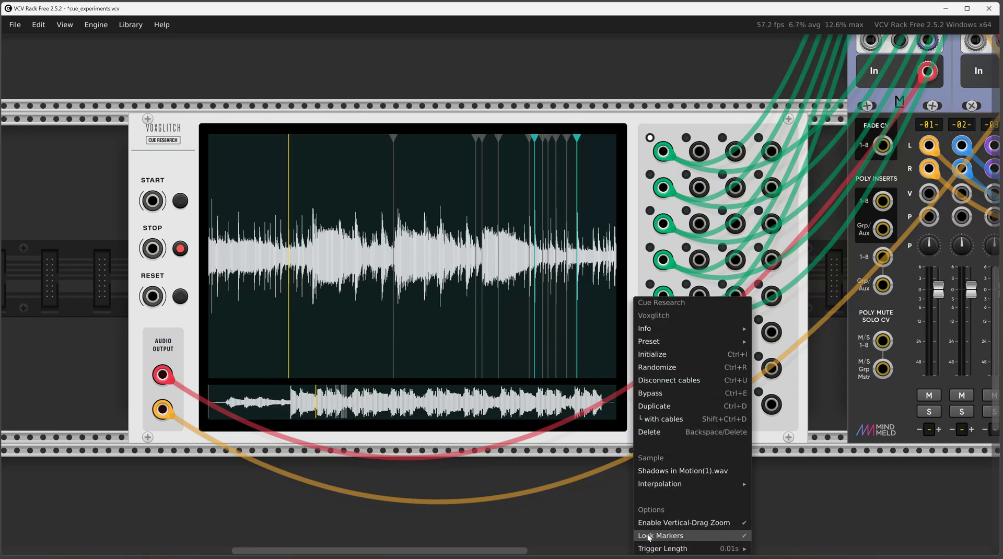
pyautogui.click(678, 537)
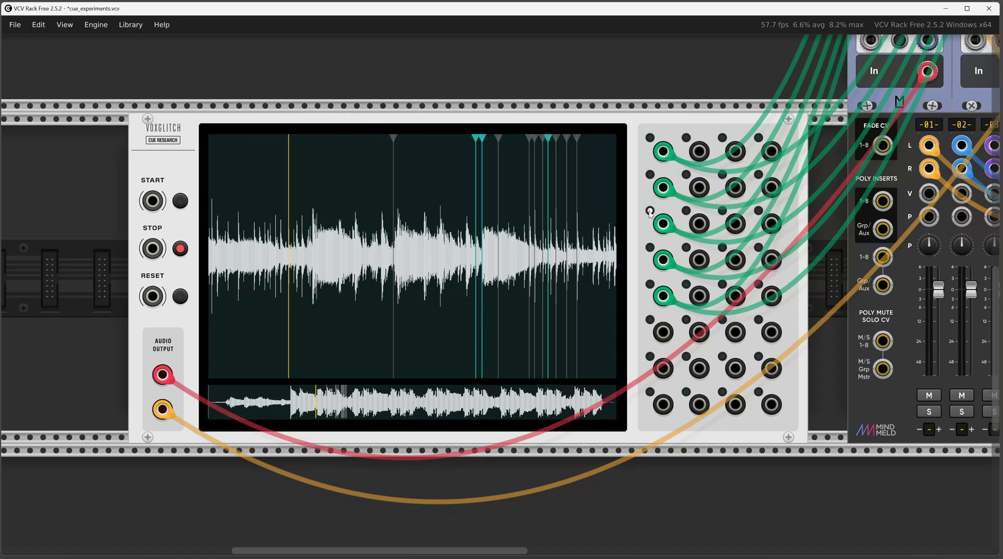
pyautogui.click(352, 185)
pyautogui.moveTo(352, 190)
pyautogui.mouseDown()
pyautogui.moveTo(366, 189)
pyautogui.moveTo(351, 193)
pyautogui.mouseUp()
# Remove the added cue marker and close the Cue Research options menu.
pyautogui.rightClick(352, 176)
pyautogui.rightClick(635, 433)
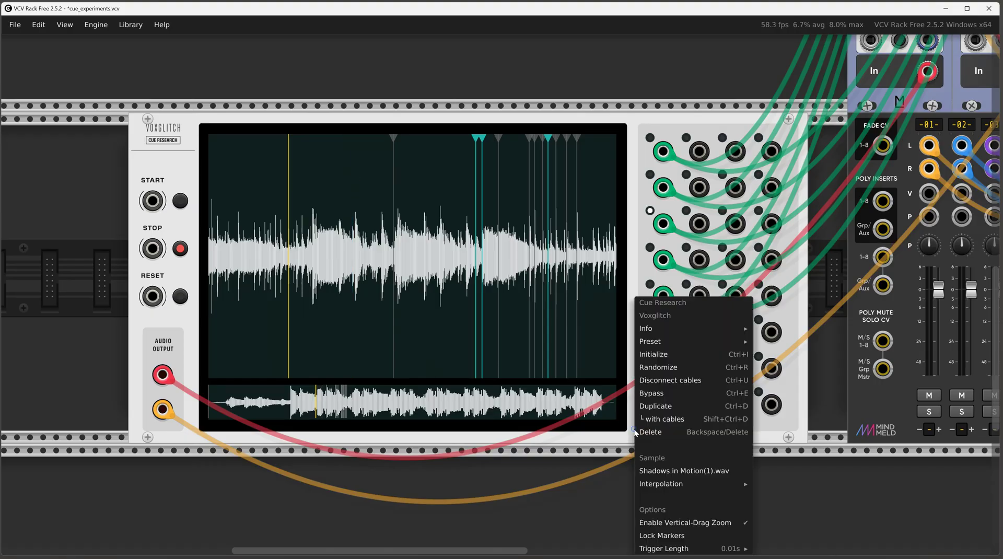
pyautogui.click(663, 536)
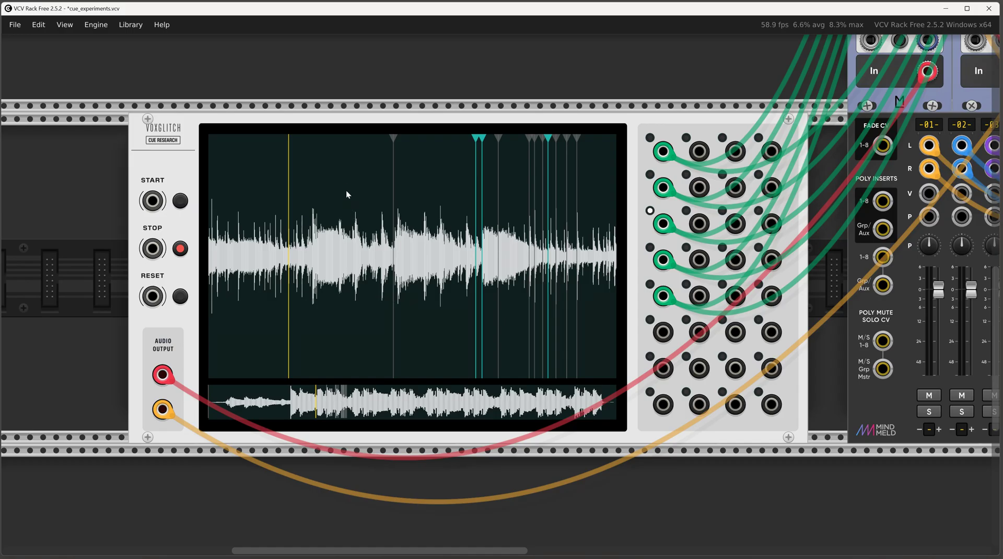
pyautogui.rightClick(172, 161)
pyautogui.moveTo(236, 412)
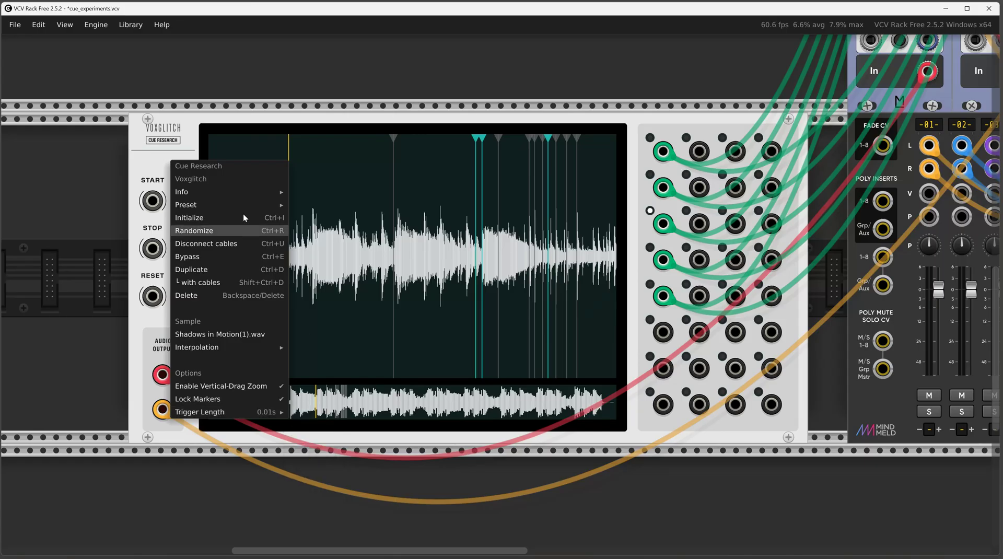
pyautogui.moveTo(209, 192)
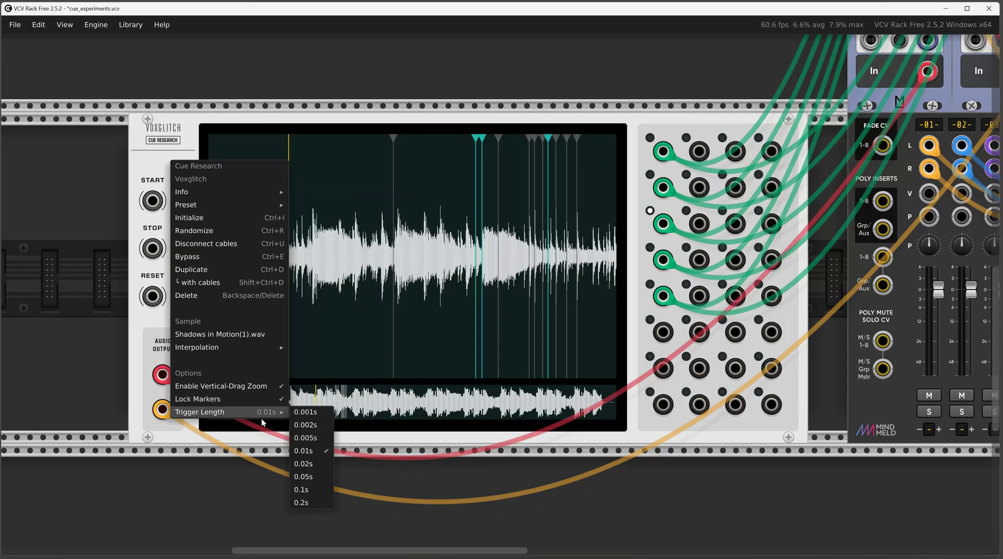
pyautogui.click(650, 130)
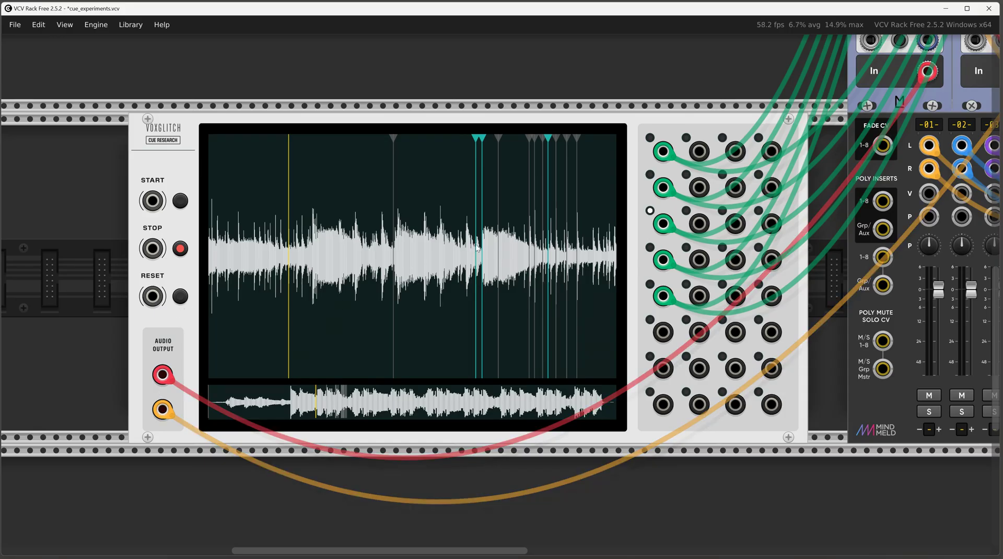
# Zoom out and pan the rack to show Cue Research, both Triggered Switches, effects and MixMaster.
pyautogui.scroll(-3, 497, 259)
pyautogui.moveTo(589, 98); pyautogui.dragTo(502, 218)
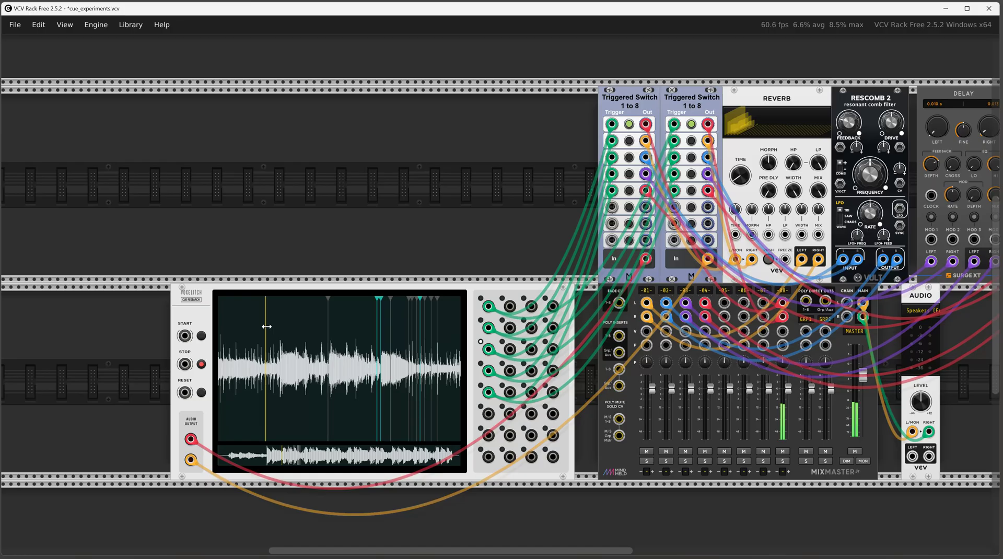
# Move the playhead later in the sample and audition it from there, ending stopped.
pyautogui.moveTo(266, 326); pyautogui.dragTo(313, 322)
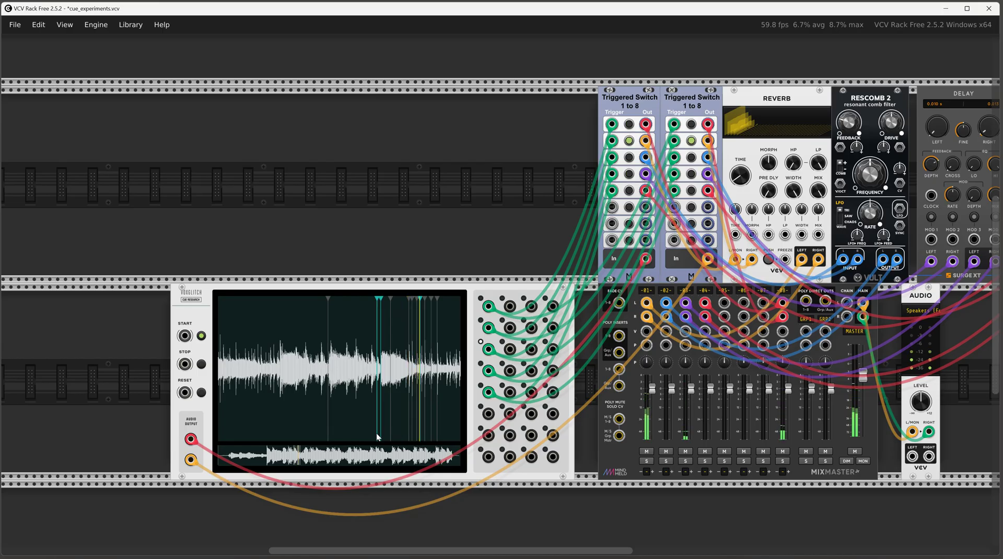
pyautogui.click(201, 367)
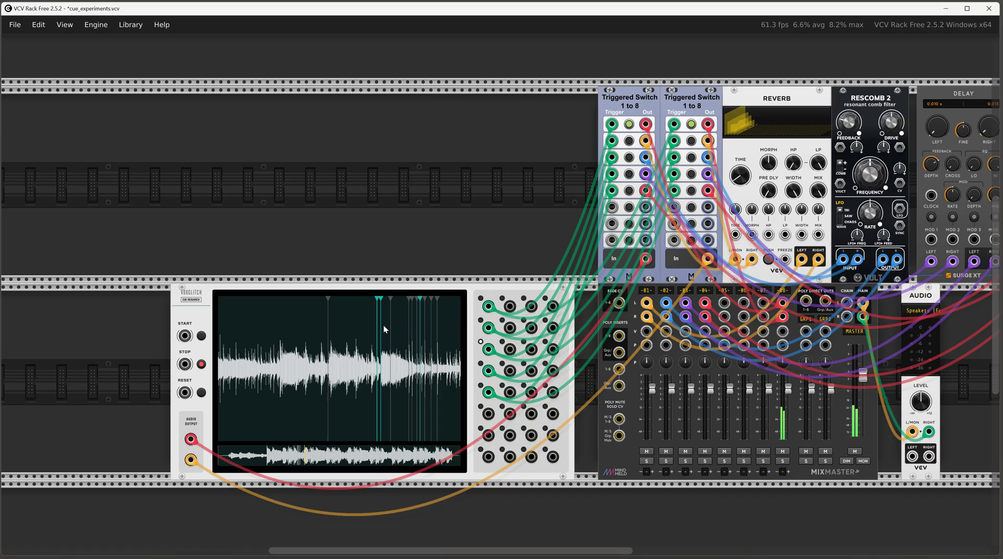
pyautogui.hscroll(3, 397, 216)
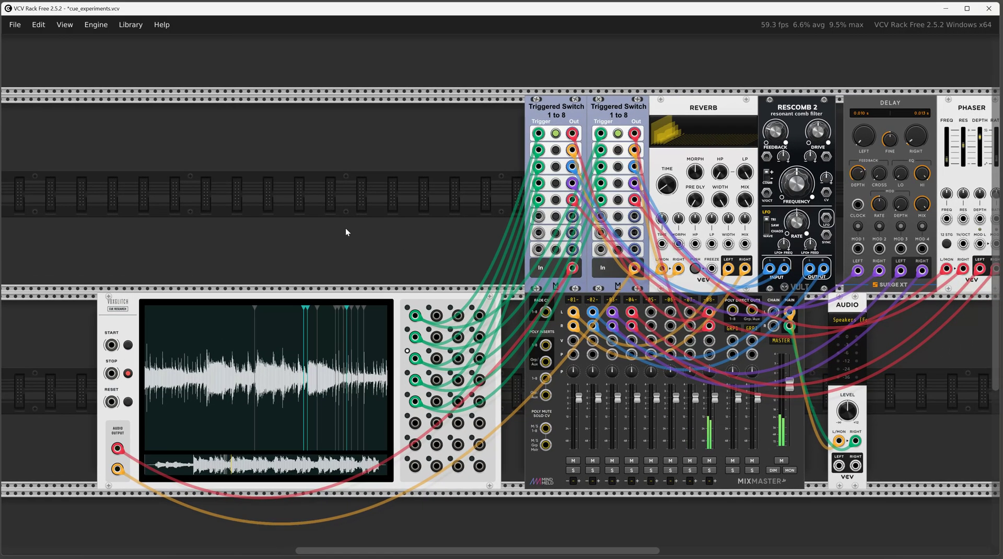
pyautogui.hscroll(1, 353, 221)
pyautogui.scroll(1, 342, 232)
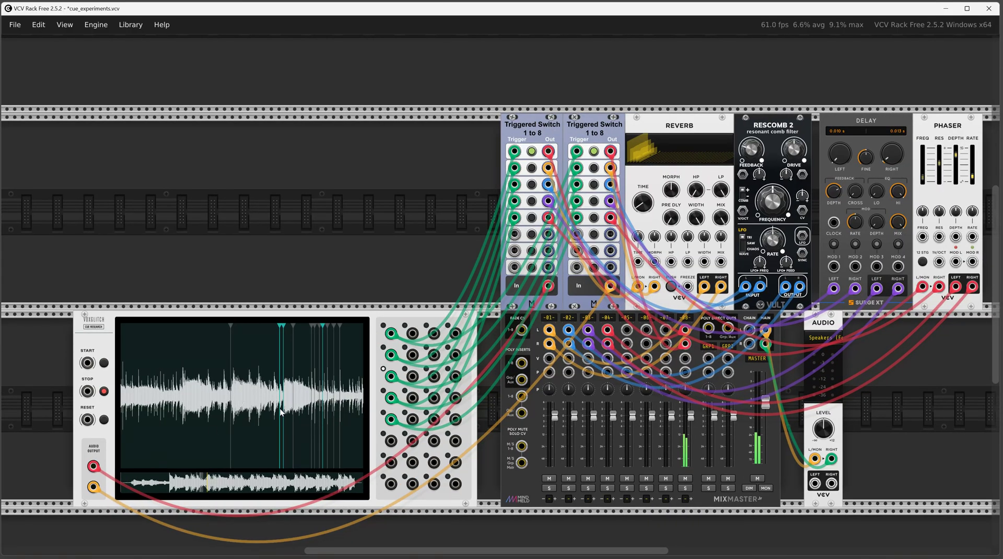
pyautogui.hscroll(5, 268, 407)
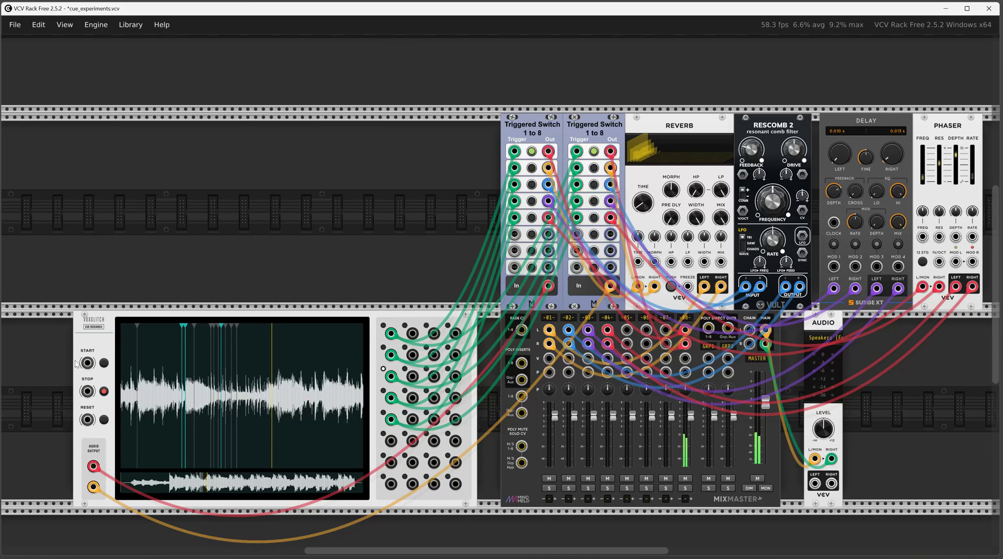
pyautogui.click(104, 363)
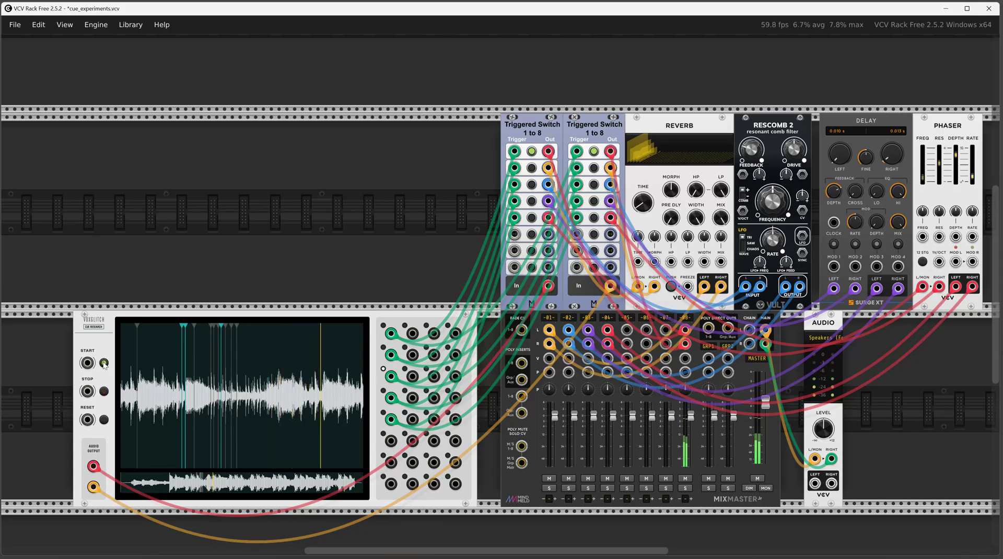
pyautogui.click(104, 392)
# Move the playhead back toward the start, play the sample and stop it.
pyautogui.moveTo(218, 481); pyautogui.dragTo(189, 486)
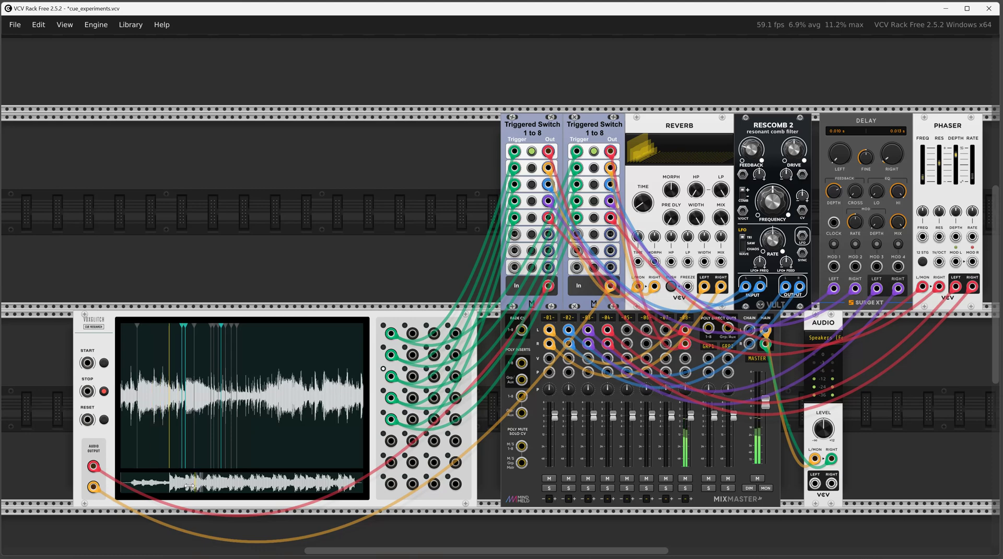
pyautogui.click(104, 364)
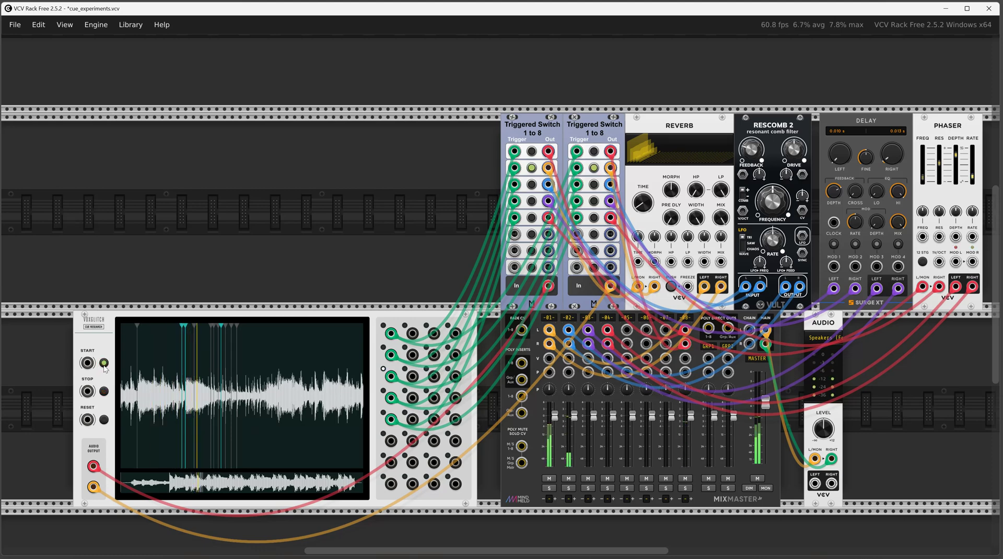
pyautogui.click(103, 394)
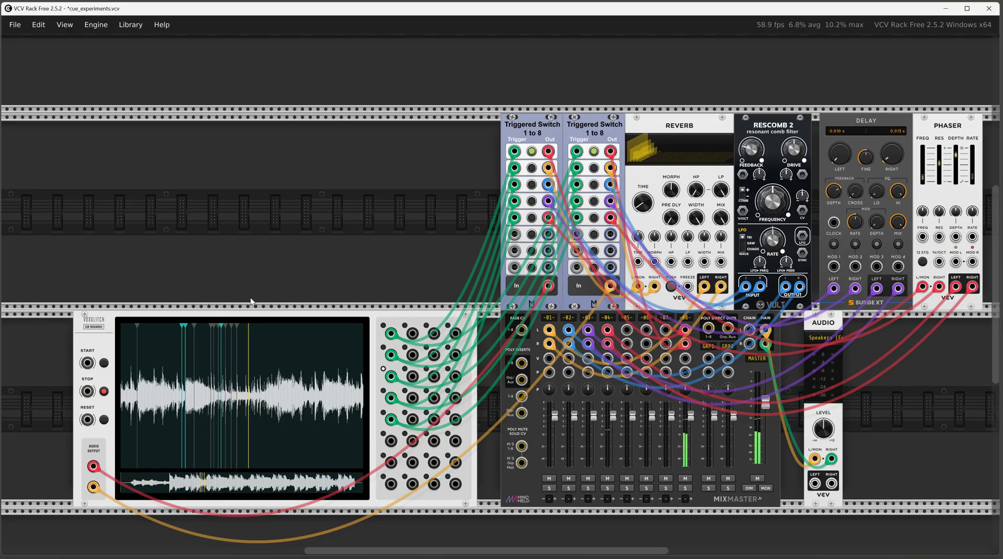
# Pan and zoom the rack to centre Cue Research beside the switches, effects and MixMaster mixer.
pyautogui.moveTo(250, 297); pyautogui.dragTo(389, 222)
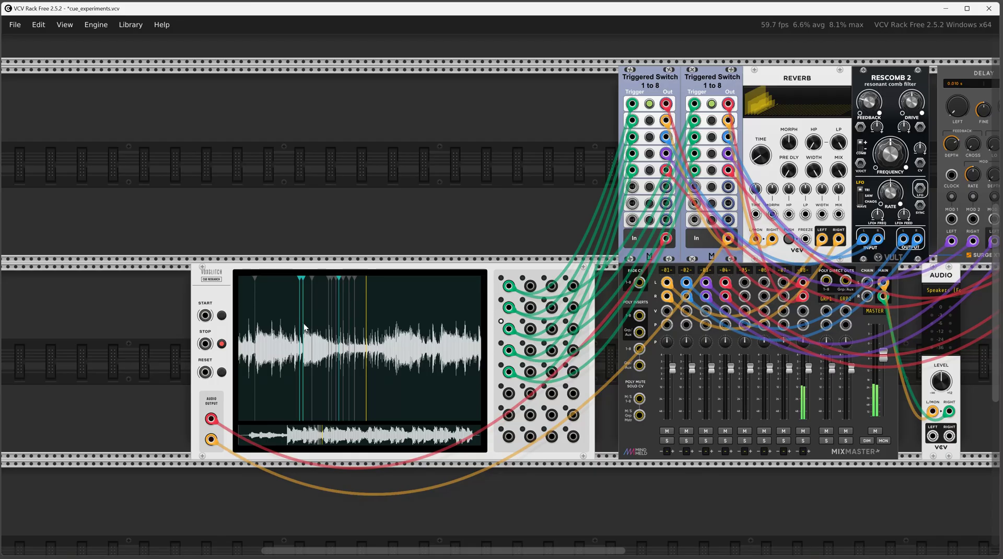
pyautogui.scroll(3, 387, 322)
pyautogui.scroll(-2, 387, 321)
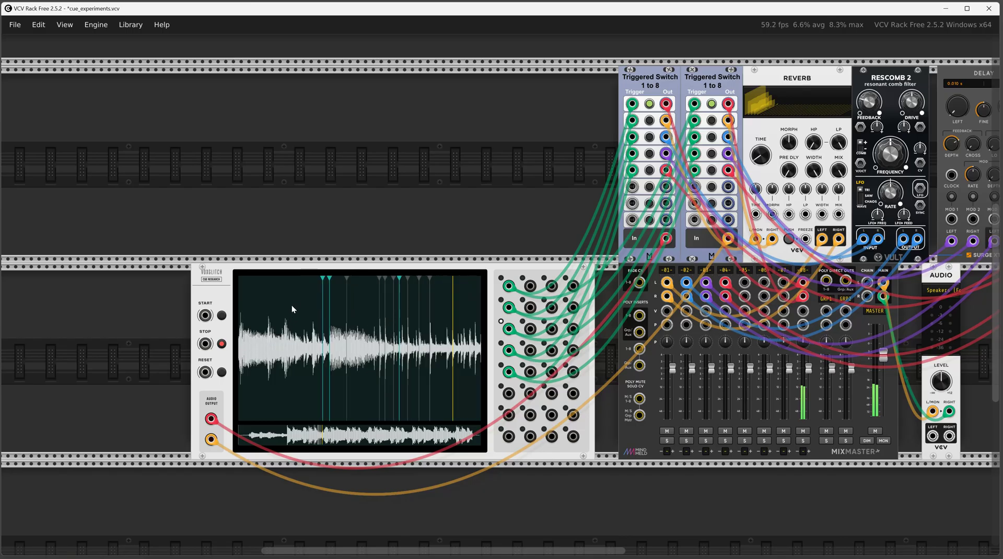
pyautogui.hscroll(2, 282, 303)
pyautogui.scroll(1, 270, 307)
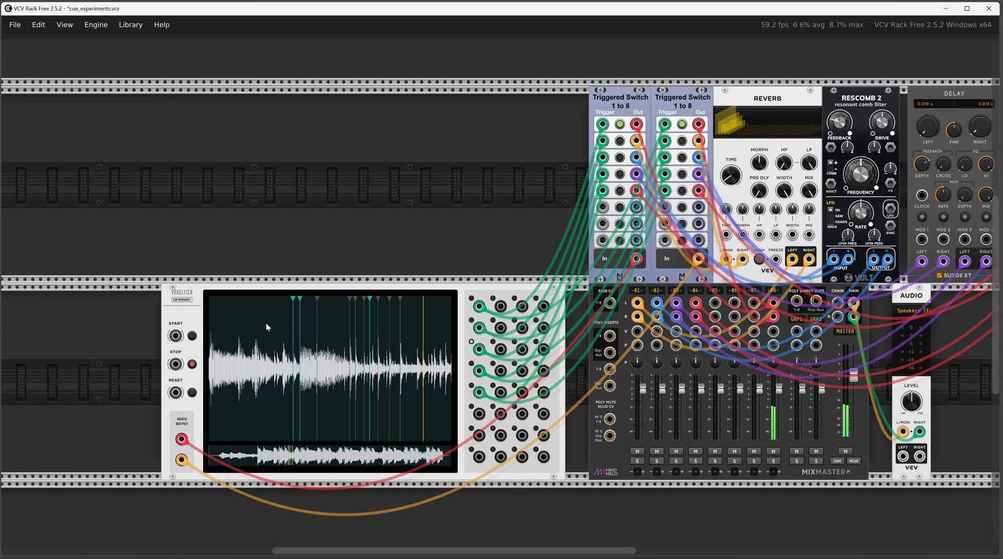